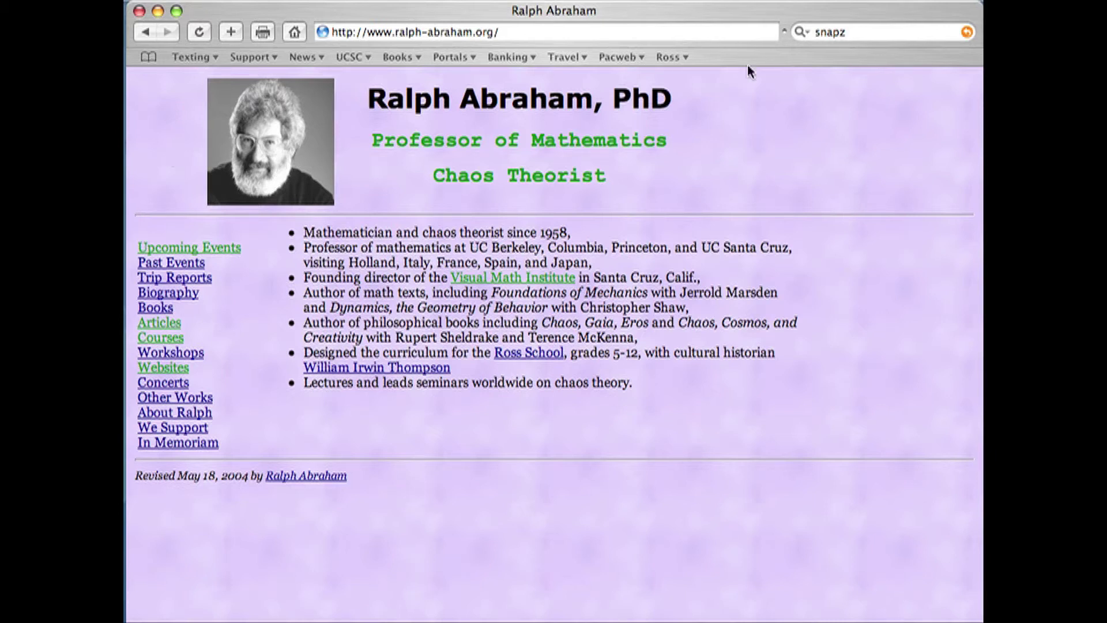
Search Google for netlogo and choose the NetLogo Home Page result.
double_click(838, 28)
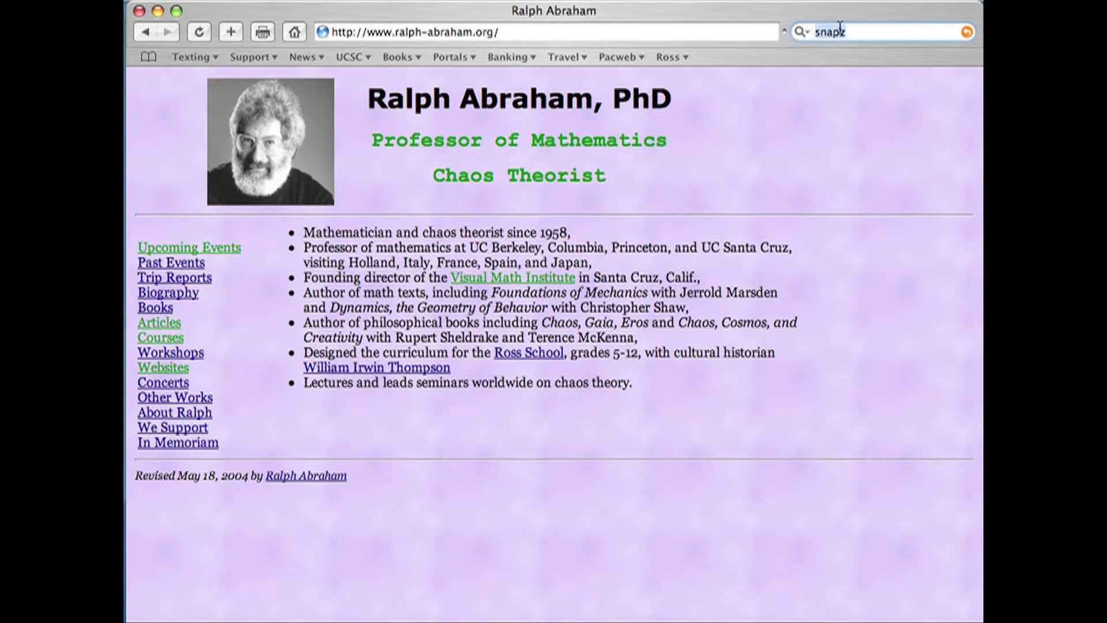
text(netl)
text(ogo)
key(Return)
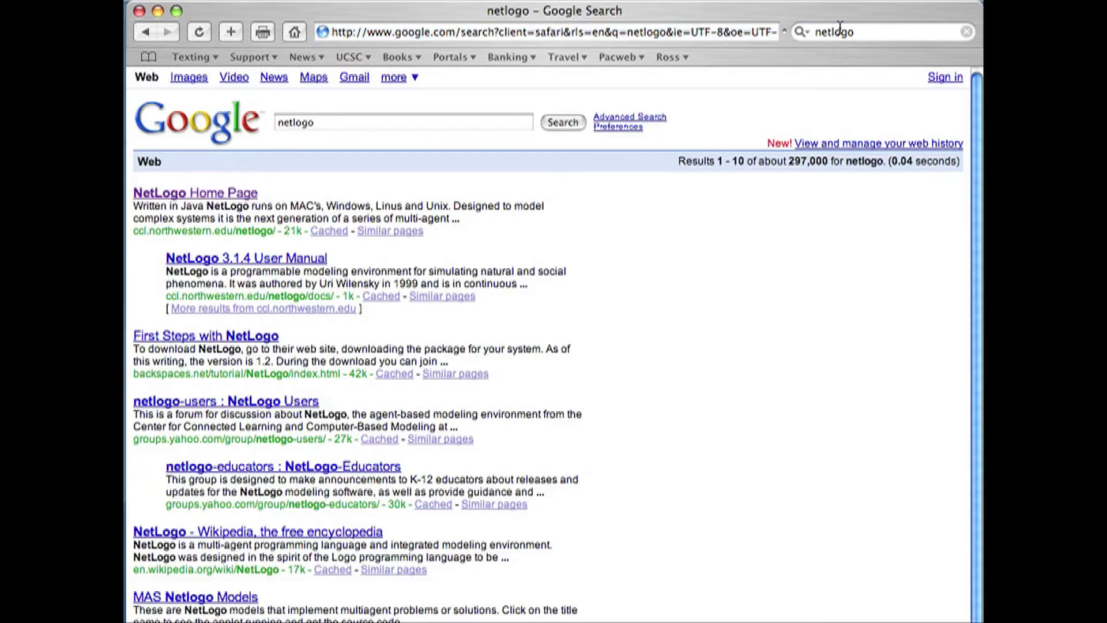
click(198, 196)
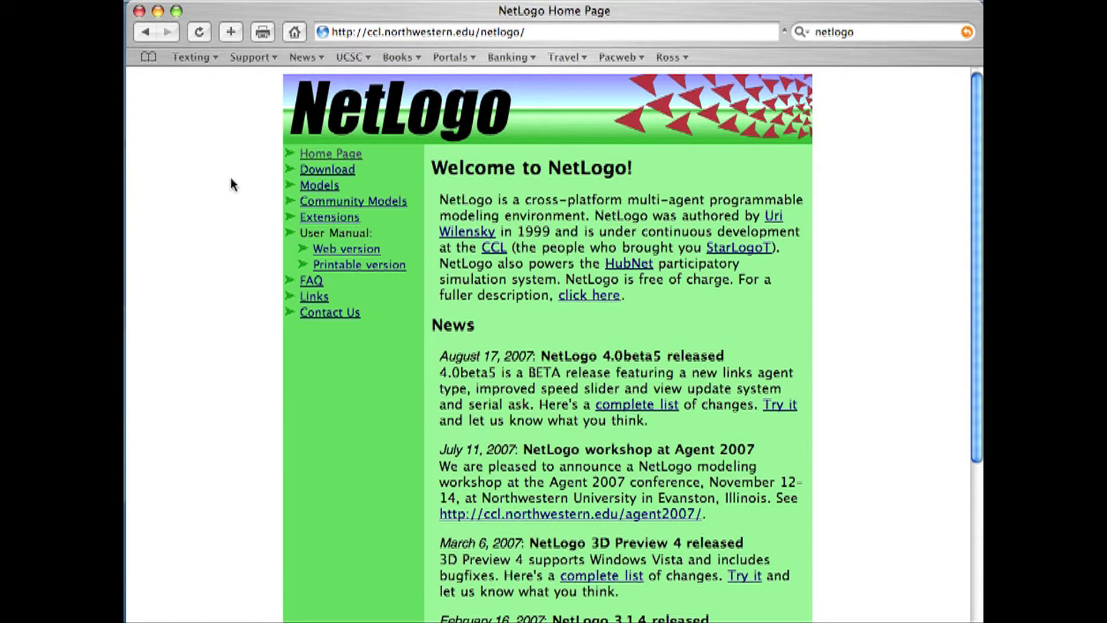
Follow the Models link to the NetLogo Models Library.
click(326, 187)
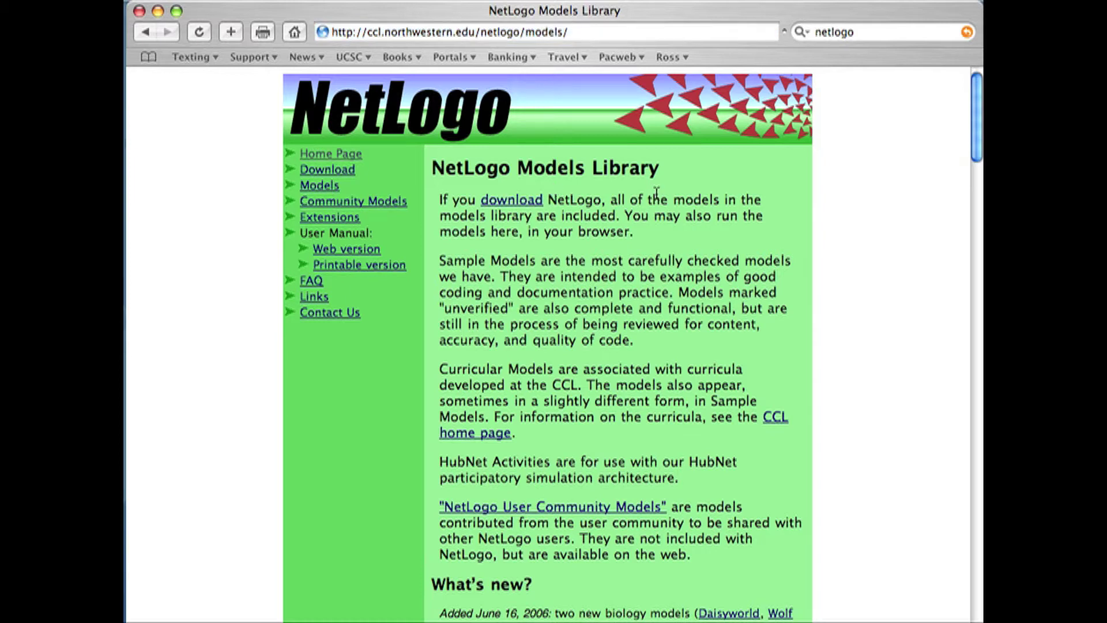
scroll(657, 194, down, 1)
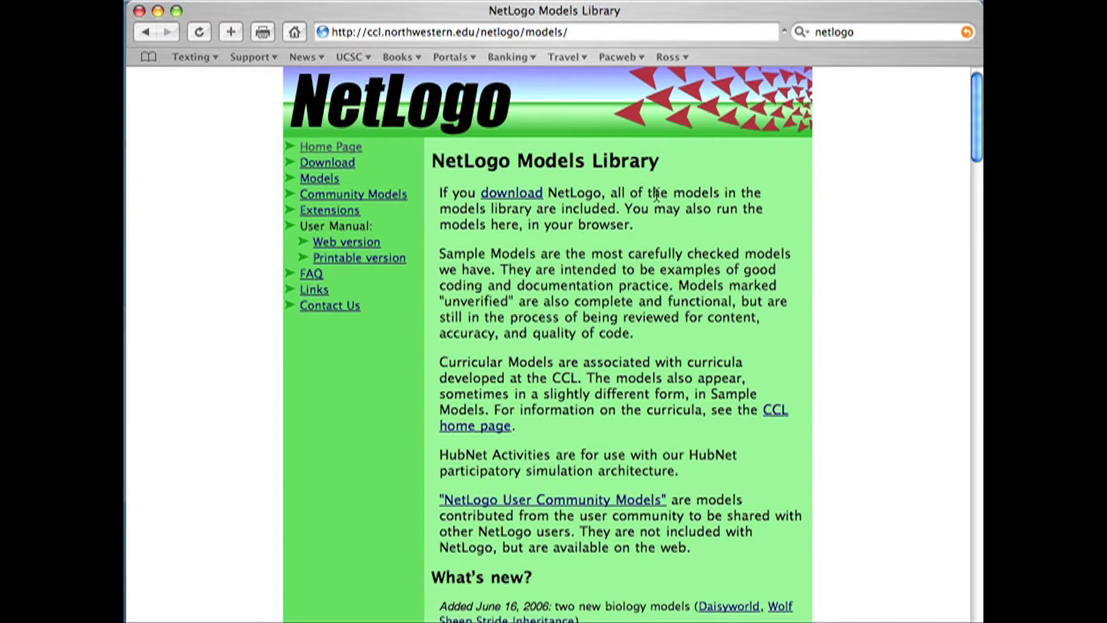
scroll(657, 194, down, 2)
scroll(656, 194, down, 5)
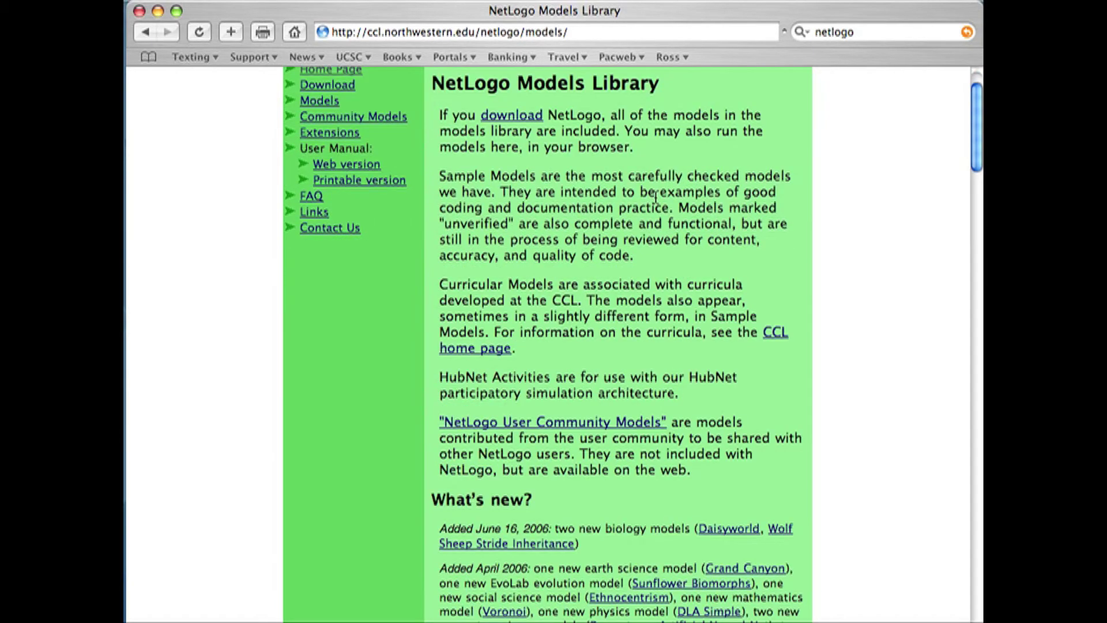
scroll(656, 195, down, 3)
scroll(656, 196, down, 3)
scroll(656, 199, down, 3)
scroll(655, 205, down, 5)
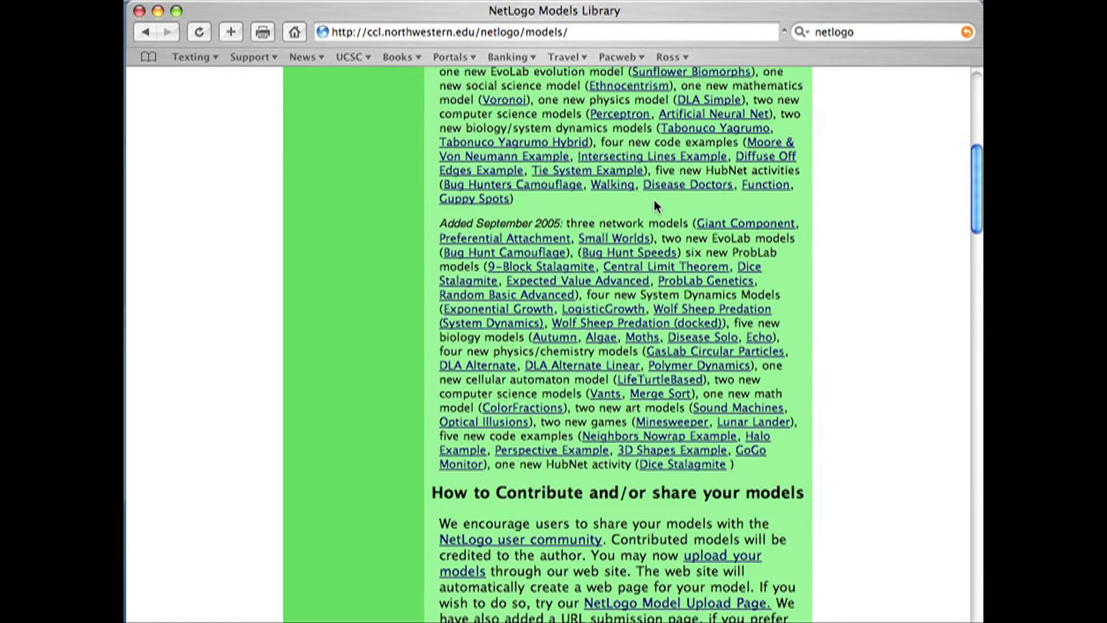
scroll(655, 205, down, 3)
scroll(654, 207, down, 2)
scroll(655, 208, down, 3)
scroll(654, 212, down, 2)
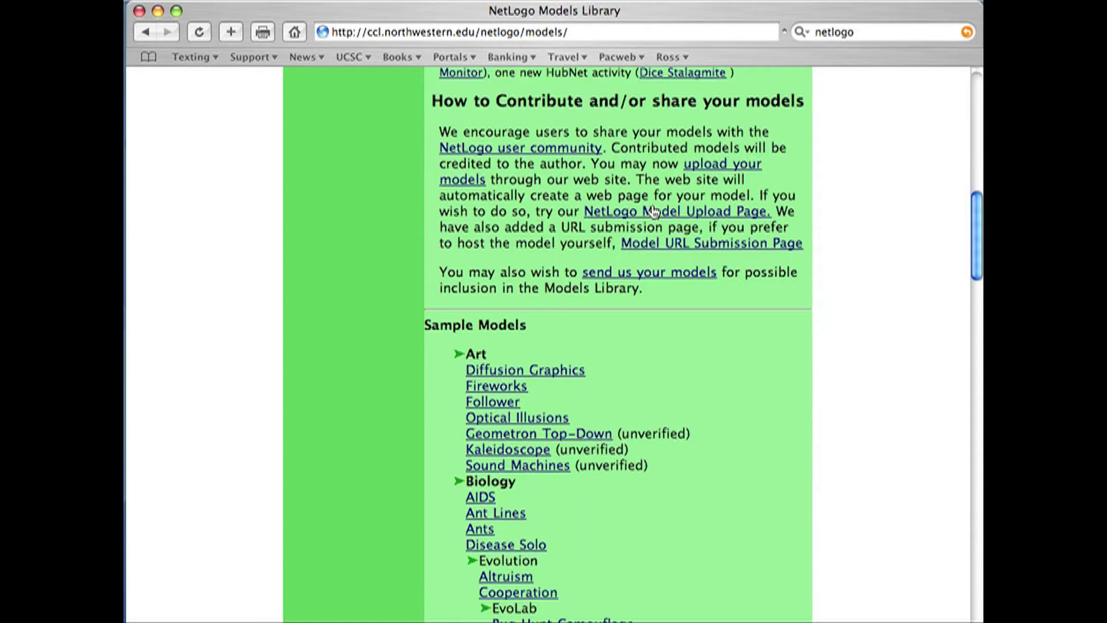
scroll(654, 212, down, 2)
scroll(655, 214, down, 1)
scroll(655, 213, down, 1)
scroll(653, 215, down, 1)
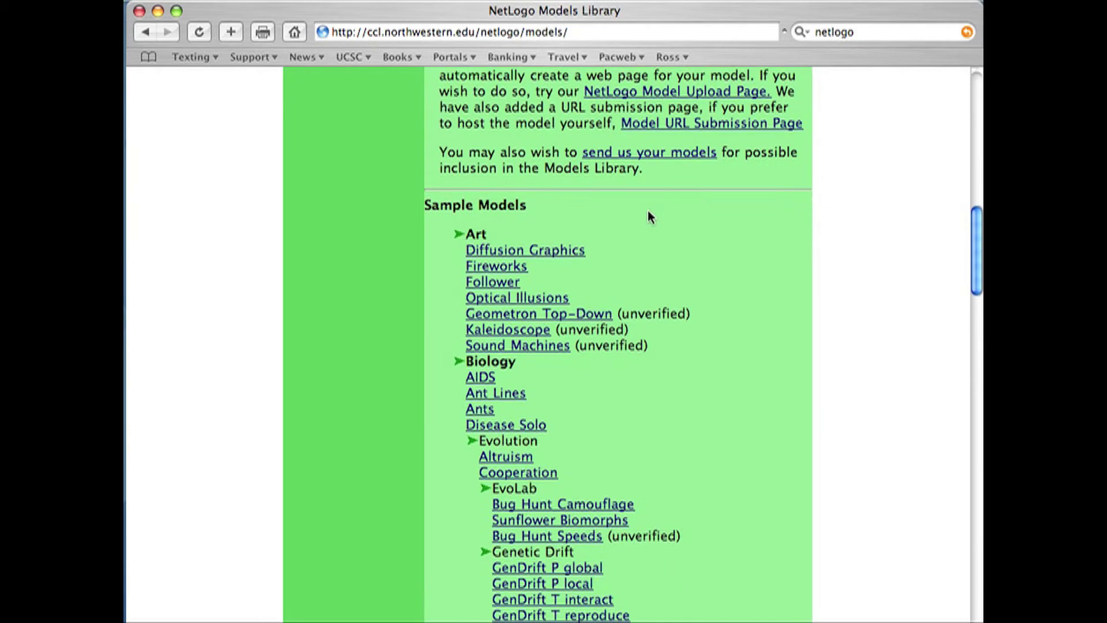
scroll(684, 236, down, 1)
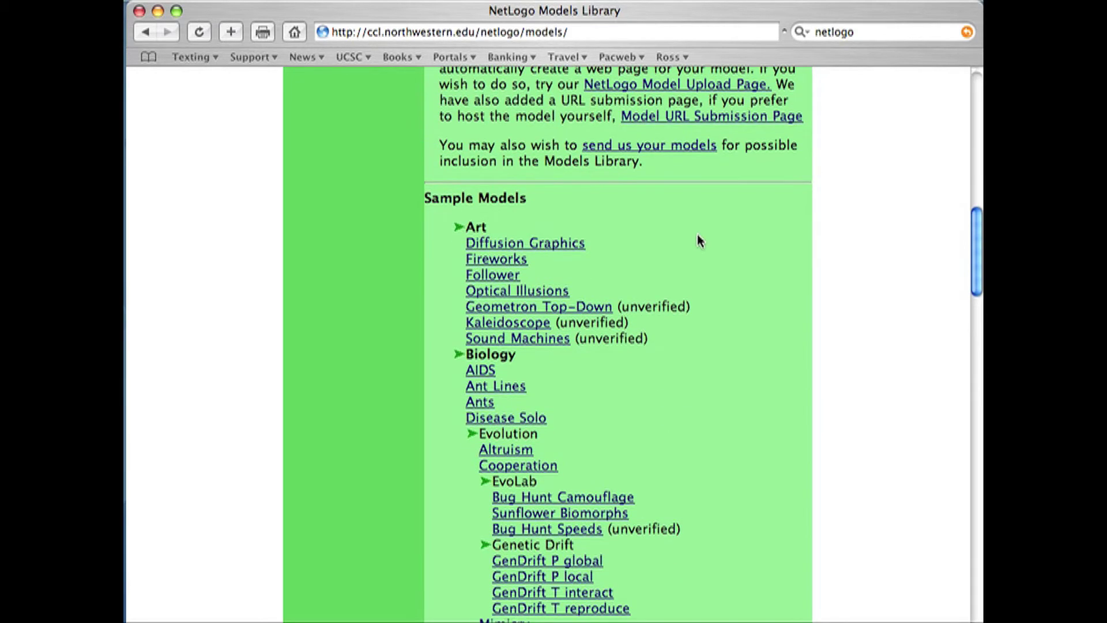
scroll(688, 259, down, 1)
scroll(689, 288, down, 1)
scroll(694, 302, down, 1)
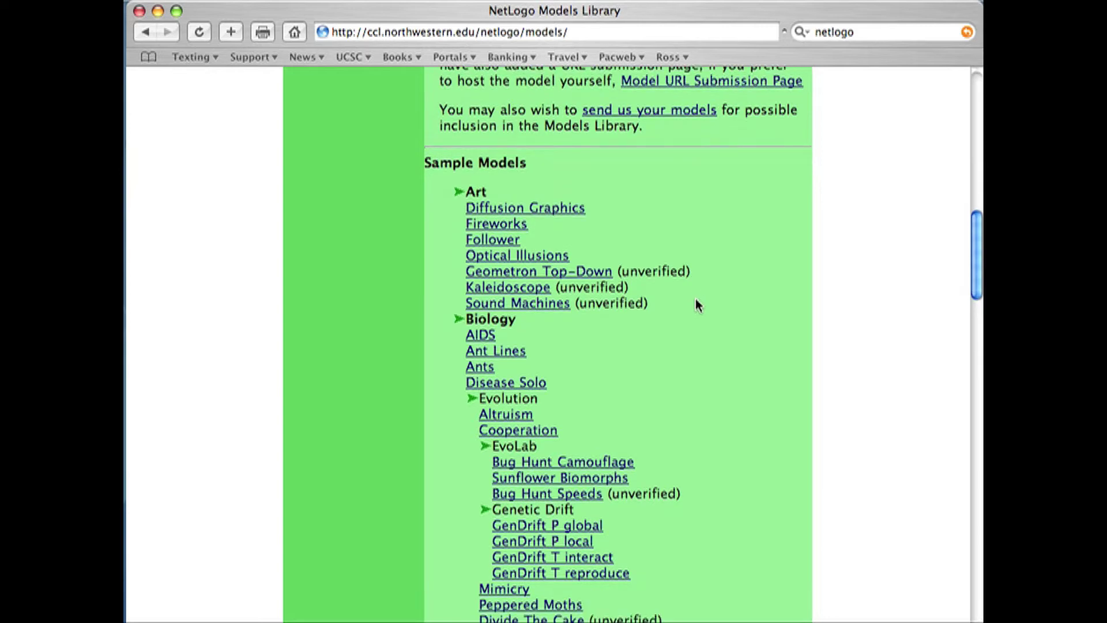
scroll(625, 429, down, 1)
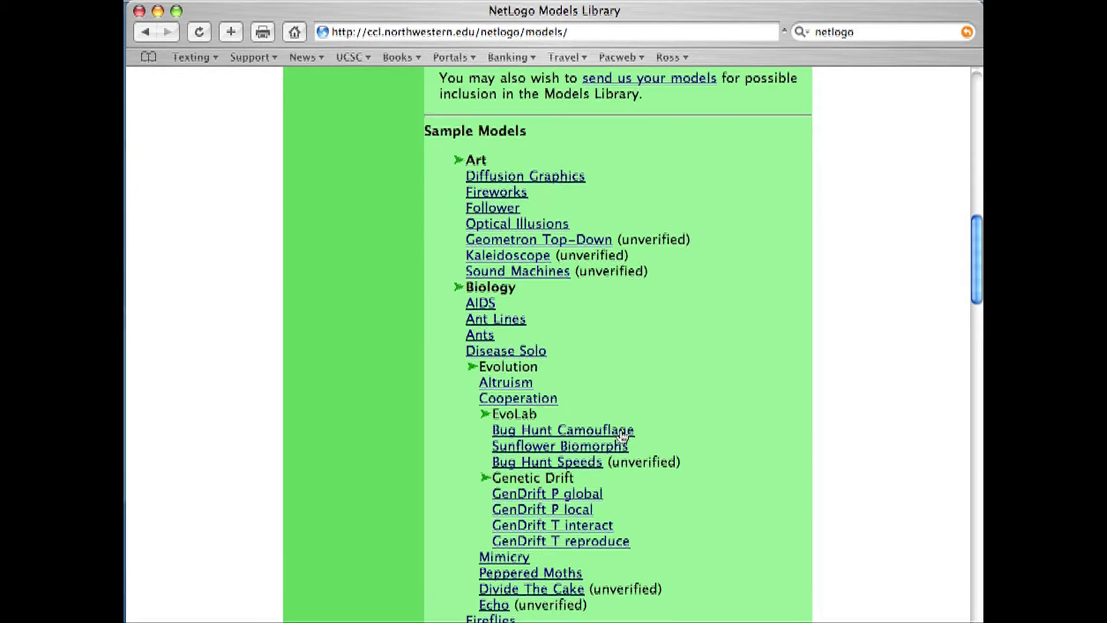
scroll(611, 467, down, 1)
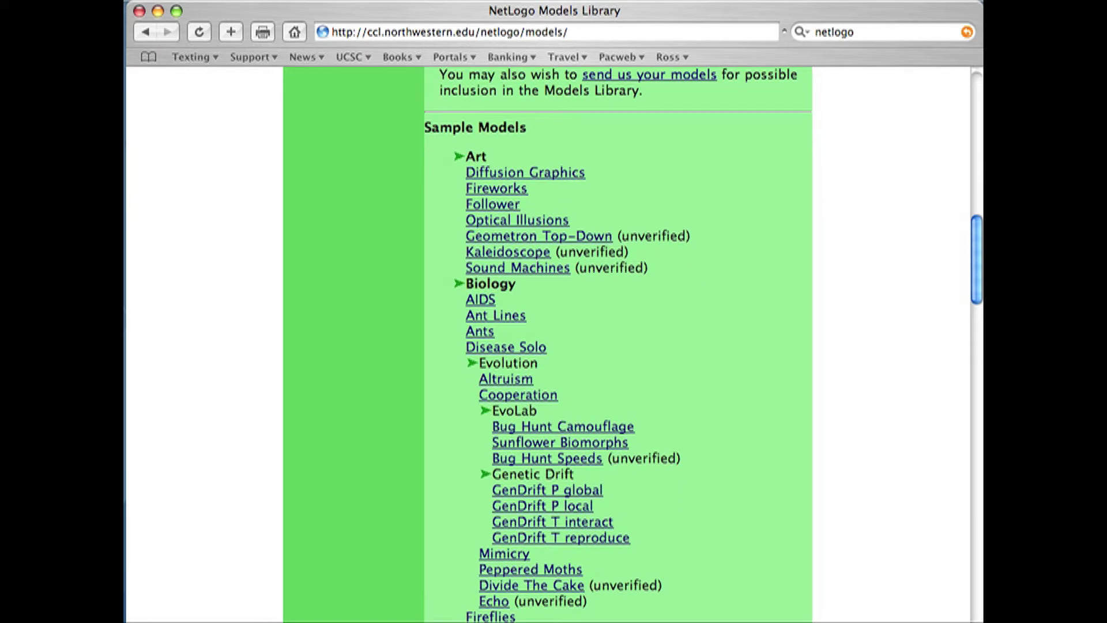
Open the Fireflies entry under Sample Models > Biology.
click(491, 616)
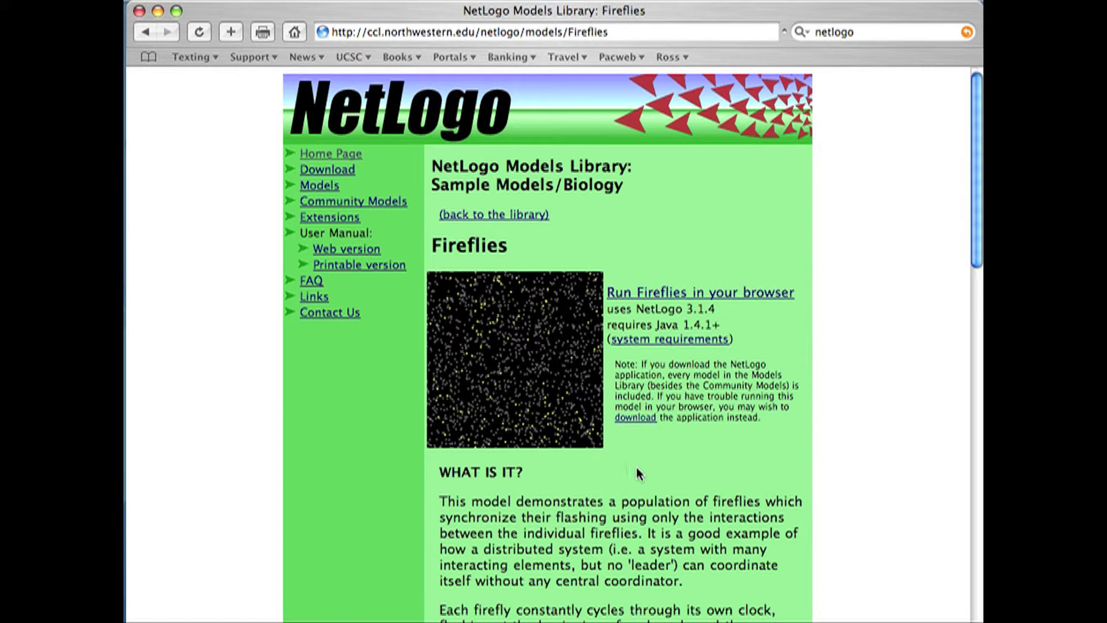
scroll(667, 565, down, 1)
scroll(650, 549, down, 2)
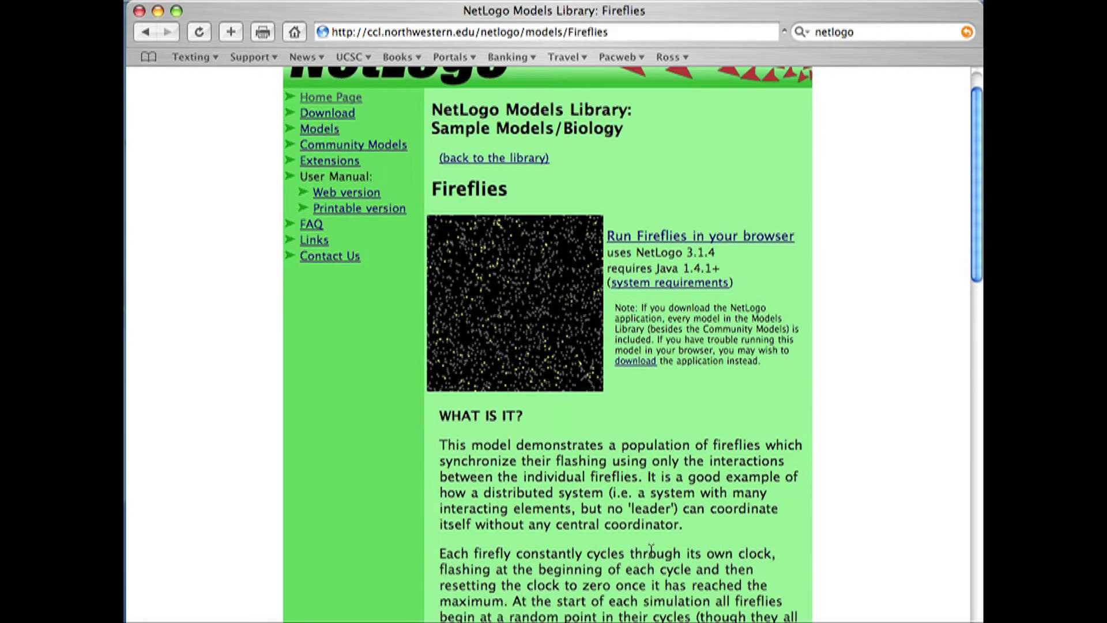
scroll(651, 550, down, 2)
scroll(648, 552, down, 2)
scroll(650, 549, down, 1)
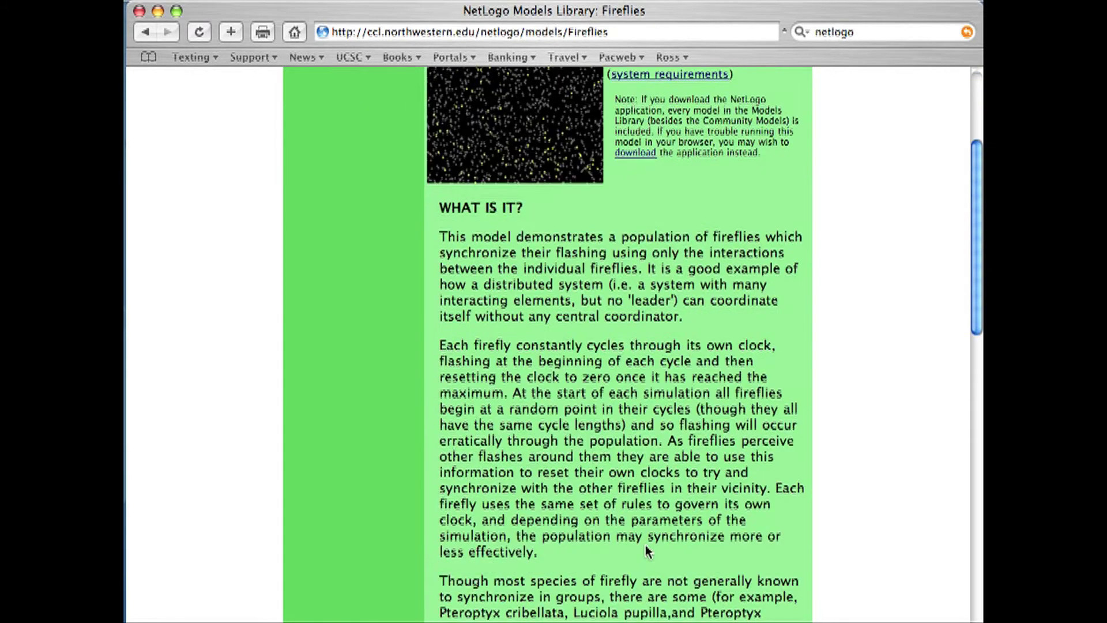
scroll(645, 544, down, 1)
scroll(641, 549, down, 2)
scroll(642, 550, down, 1)
scroll(642, 551, down, 1)
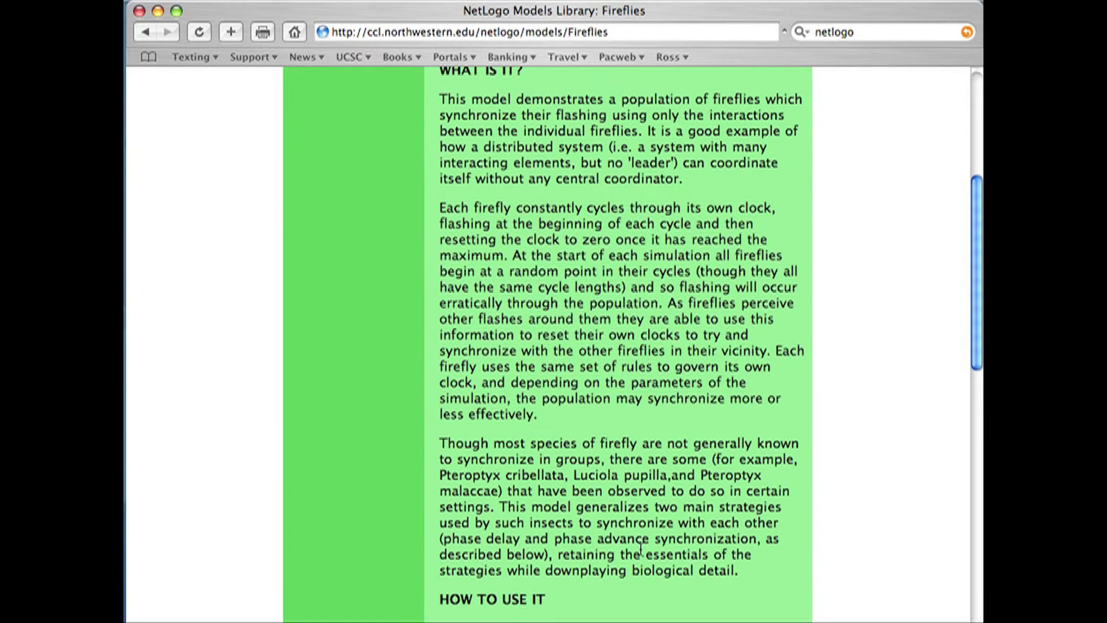
scroll(636, 554, down, 2)
scroll(637, 553, down, 2)
scroll(638, 554, down, 1)
scroll(638, 551, down, 2)
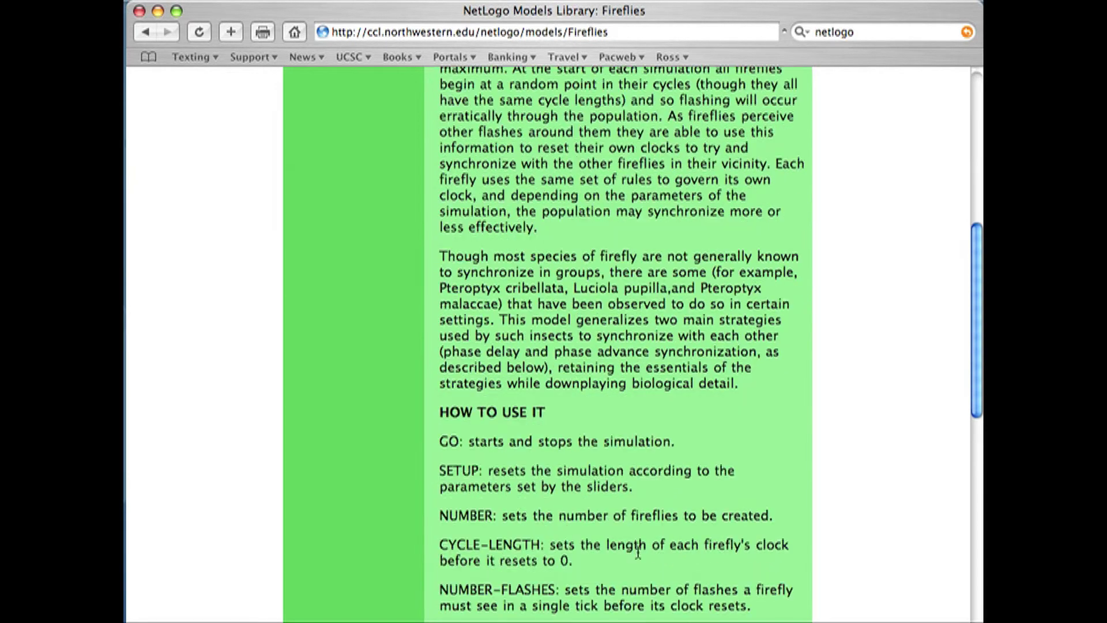
scroll(638, 550, down, 1)
scroll(637, 546, down, 3)
scroll(637, 548, down, 3)
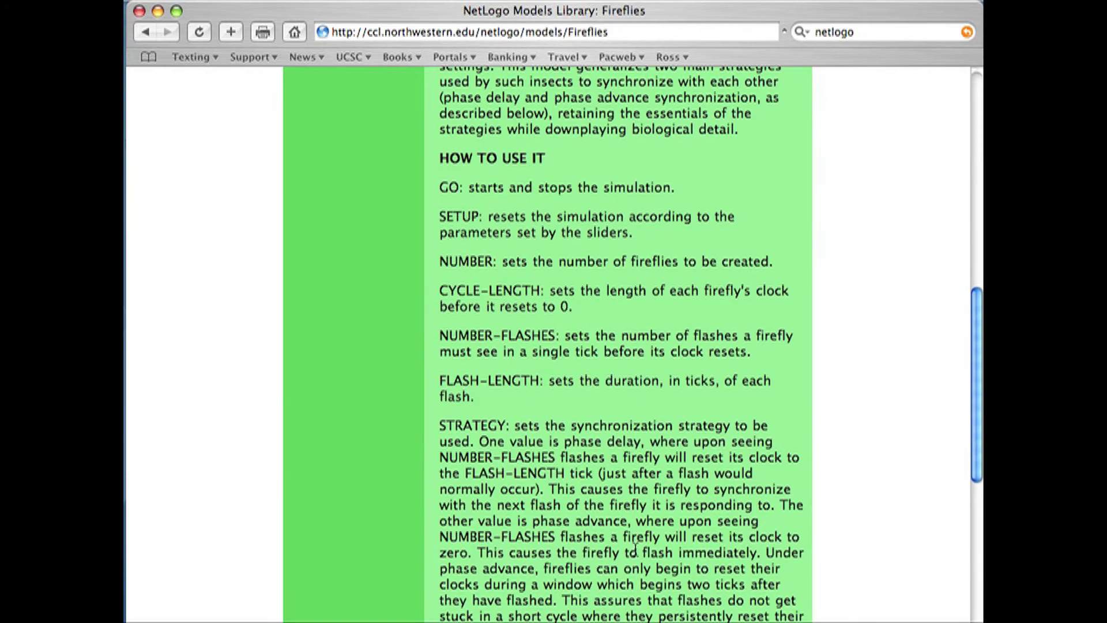
scroll(636, 549, down, 2)
scroll(634, 548, down, 2)
scroll(612, 558, up, 10)
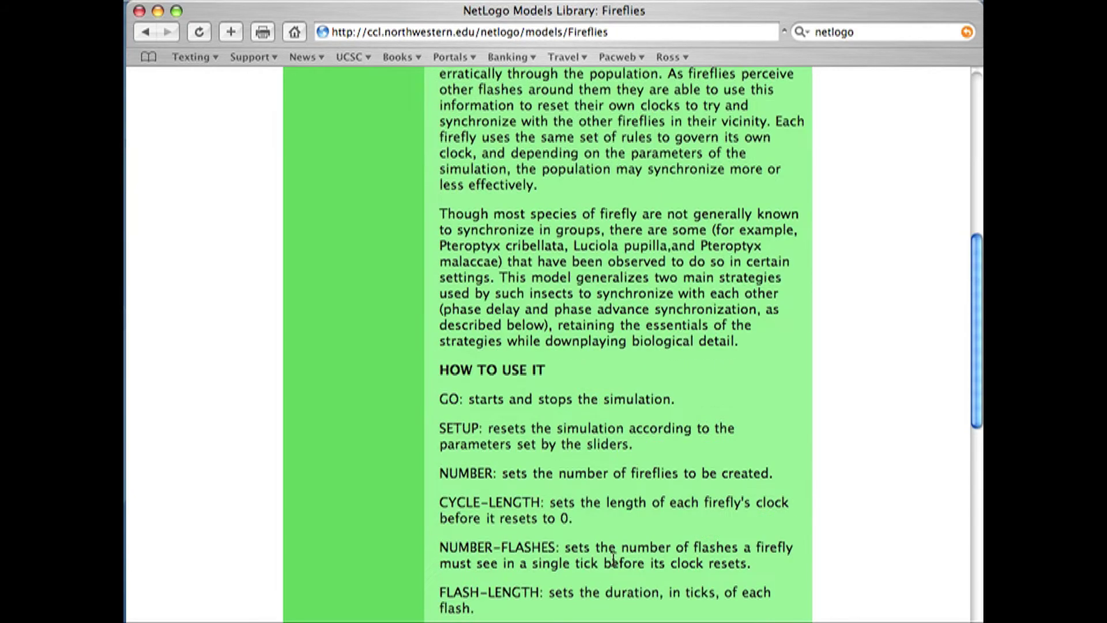
scroll(615, 558, up, 8)
scroll(619, 559, up, 10)
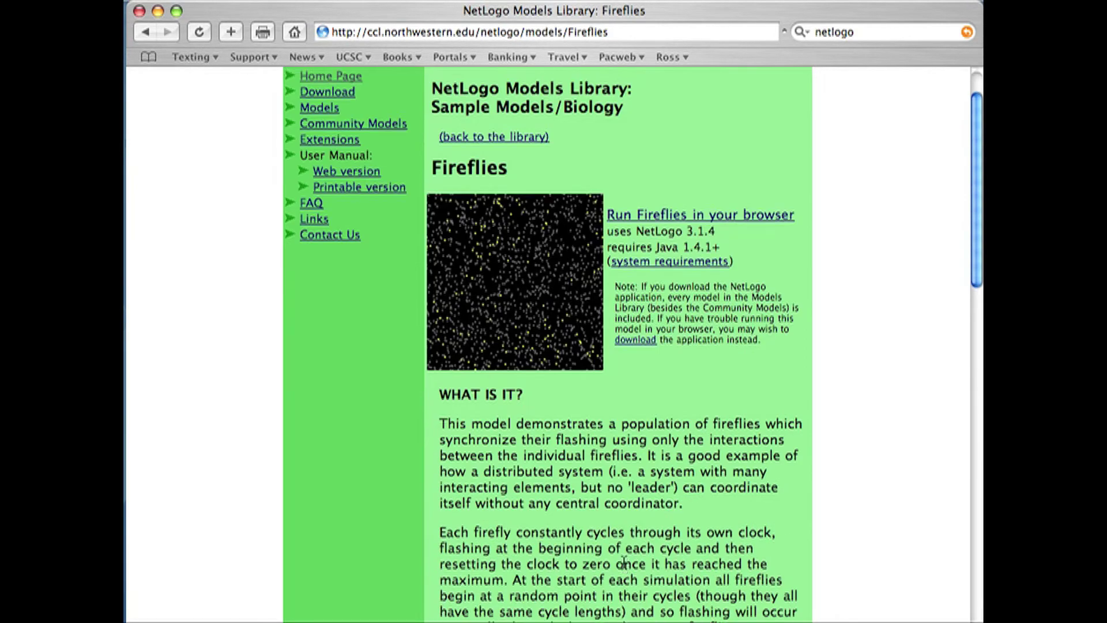
scroll(627, 562, up, 3)
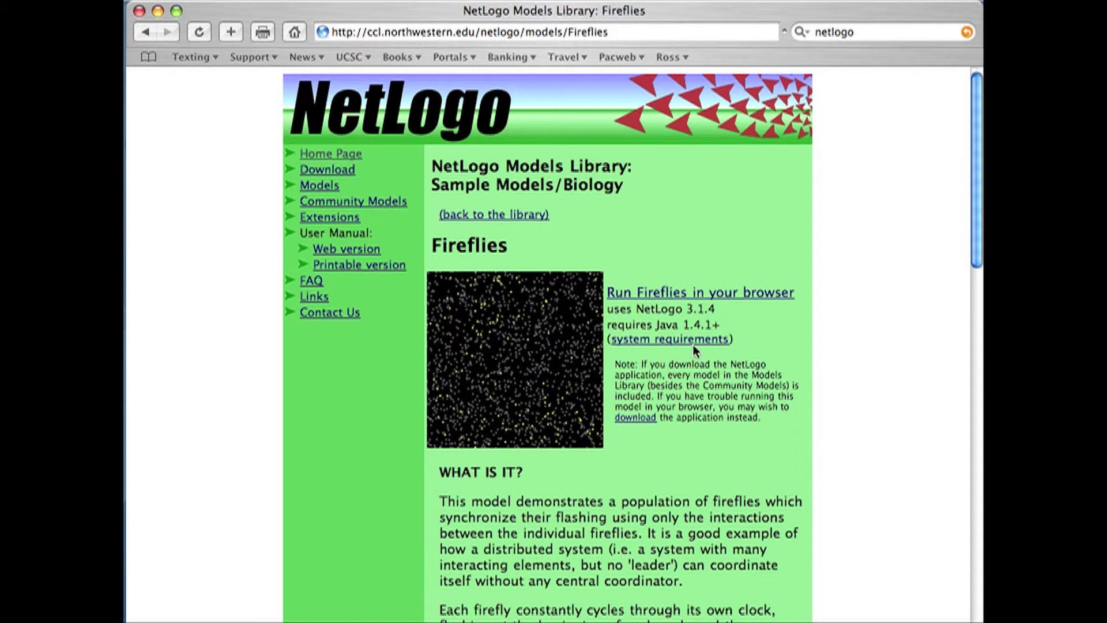
Launch the Fireflies model as an in-browser applet.
click(662, 295)
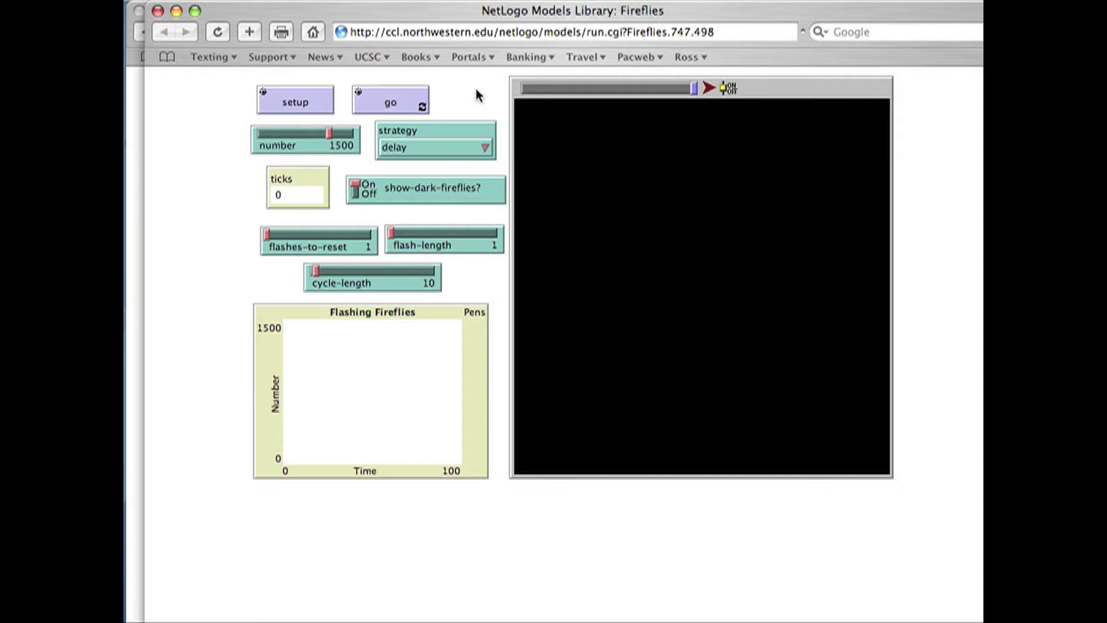
Set up and run Fireflies to 117 ticks with flashing peaks plotted, then move the applet window aside.
click(311, 104)
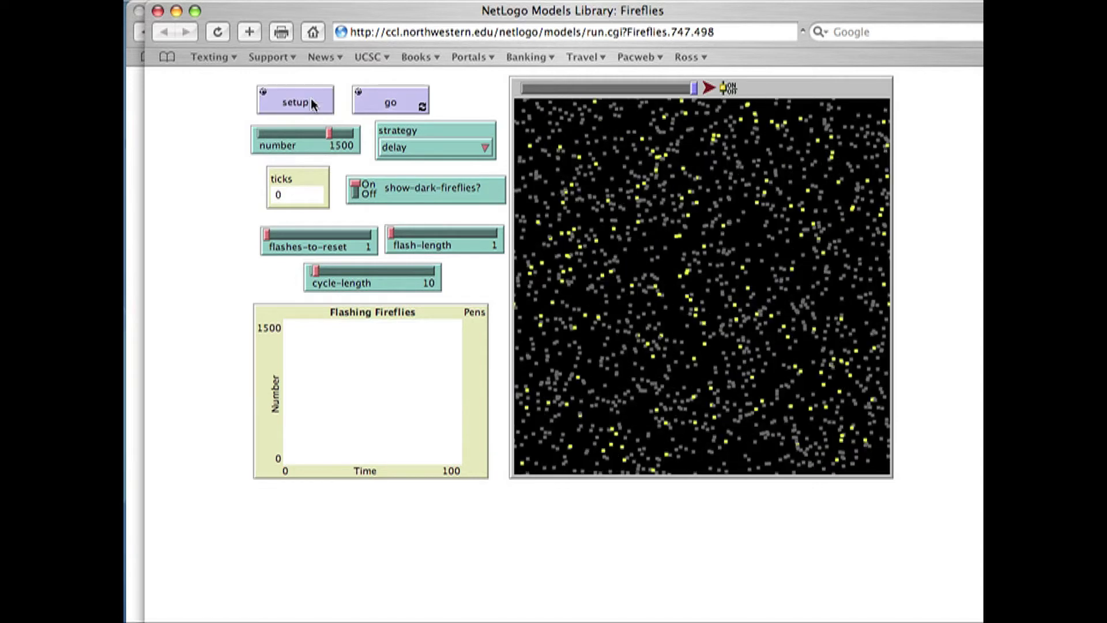
click(391, 104)
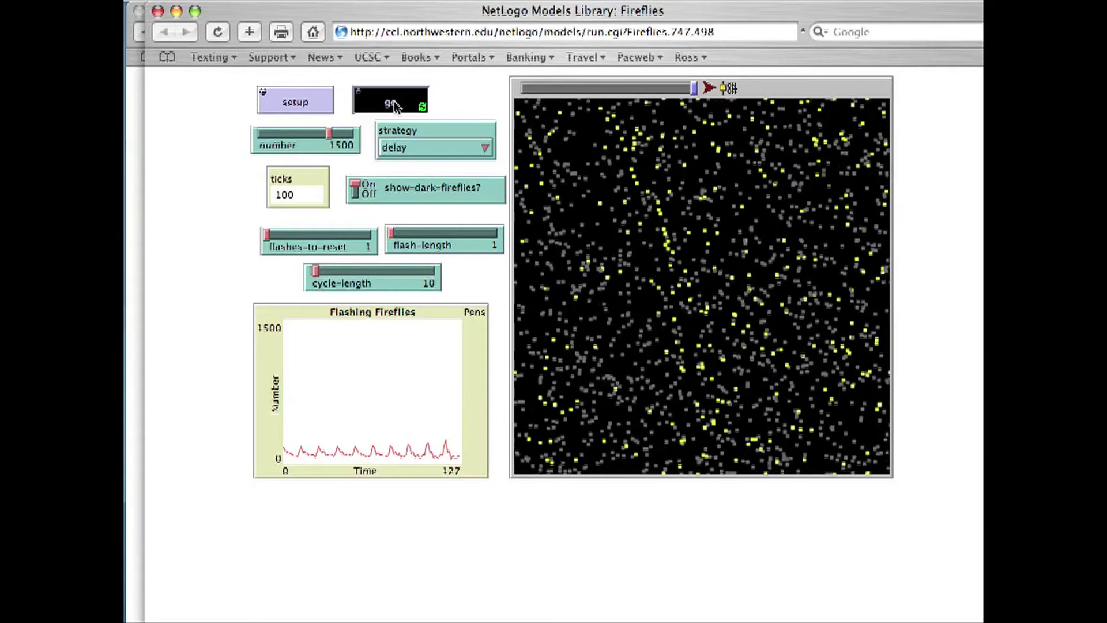
click(394, 105)
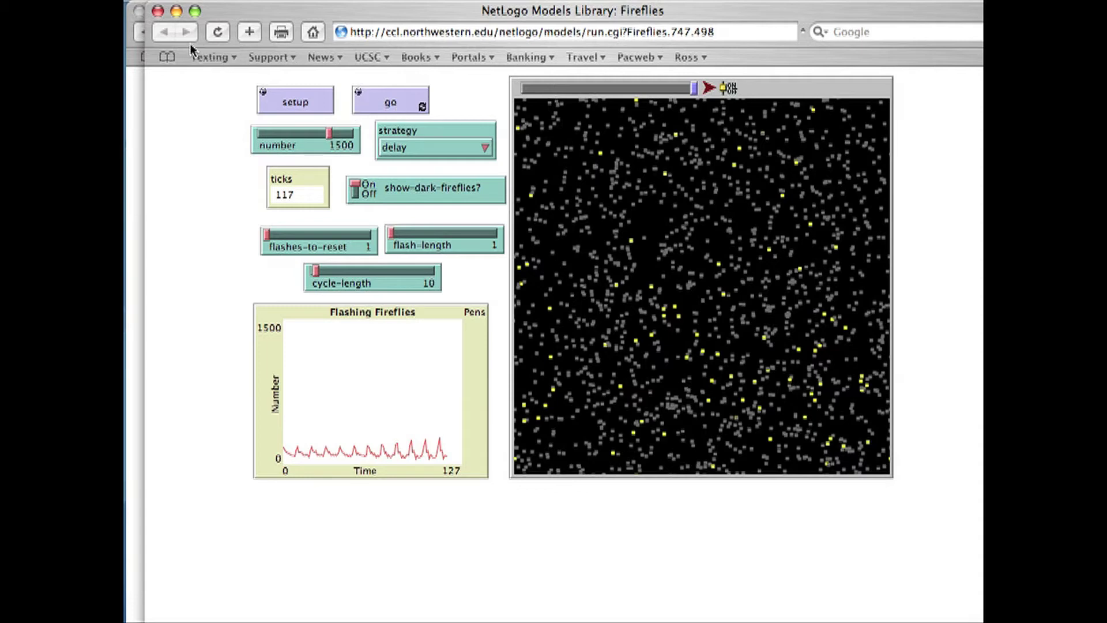
mouse_move(215, 15)
mouse_down()
mouse_move(200, 86)
mouse_move(123, 55)
mouse_up()
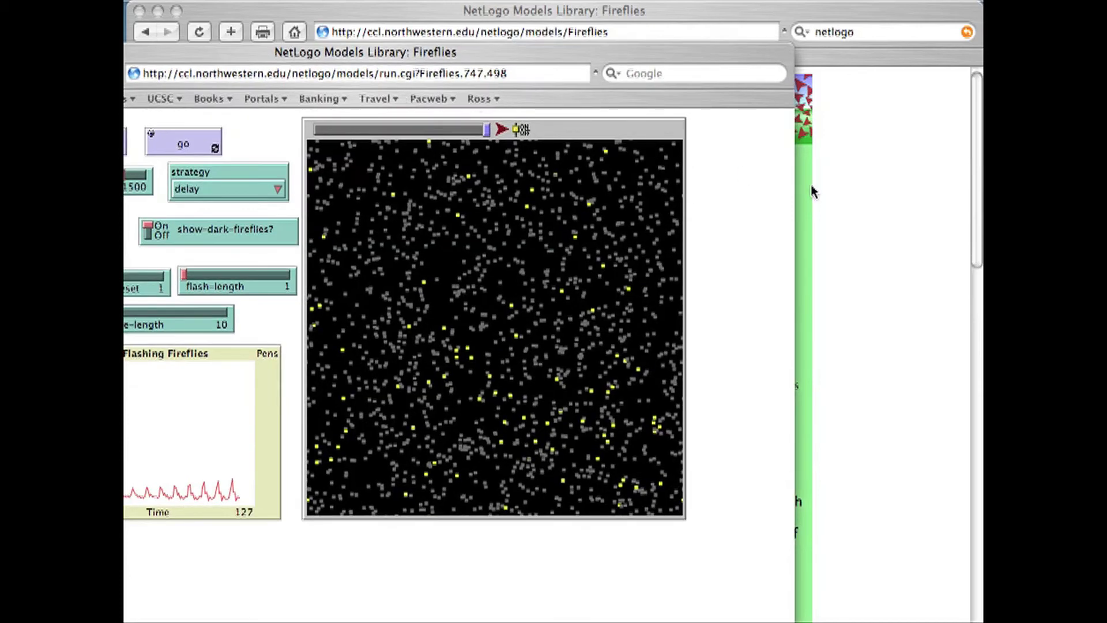
Bring the Fireflies description page forward and read the WHAT IS IT? section.
click(813, 192)
scroll(833, 371, down, 1)
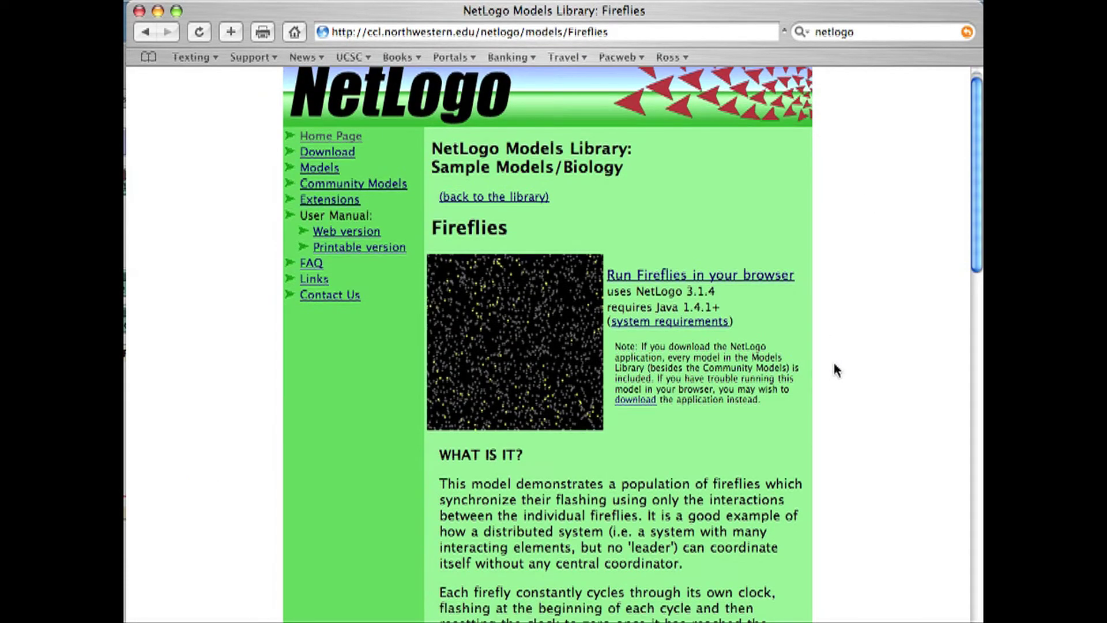
scroll(834, 374, down, 2)
scroll(837, 377, down, 2)
scroll(837, 377, down, 2)
scroll(778, 385, down, 2)
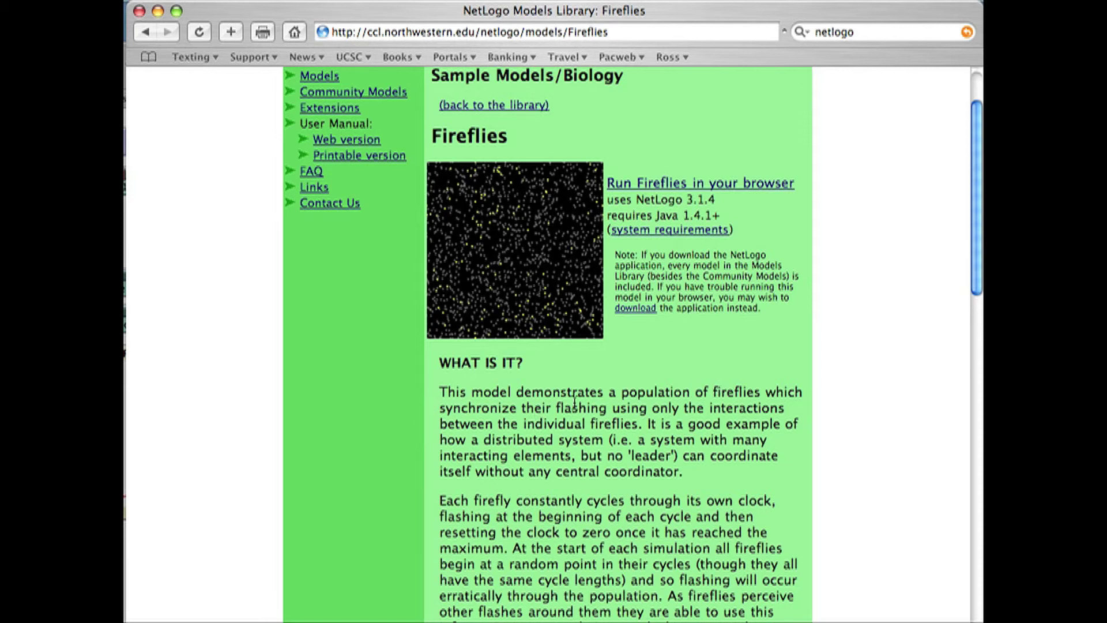
scroll(836, 424, down, 2)
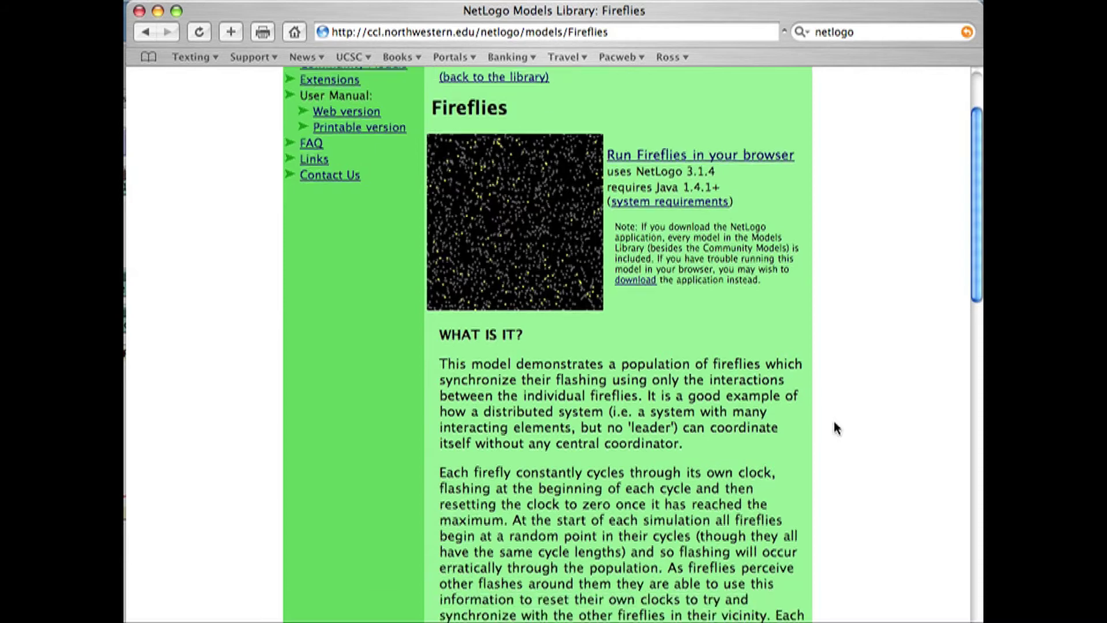
scroll(835, 425, down, 1)
scroll(836, 424, down, 4)
scroll(838, 426, down, 3)
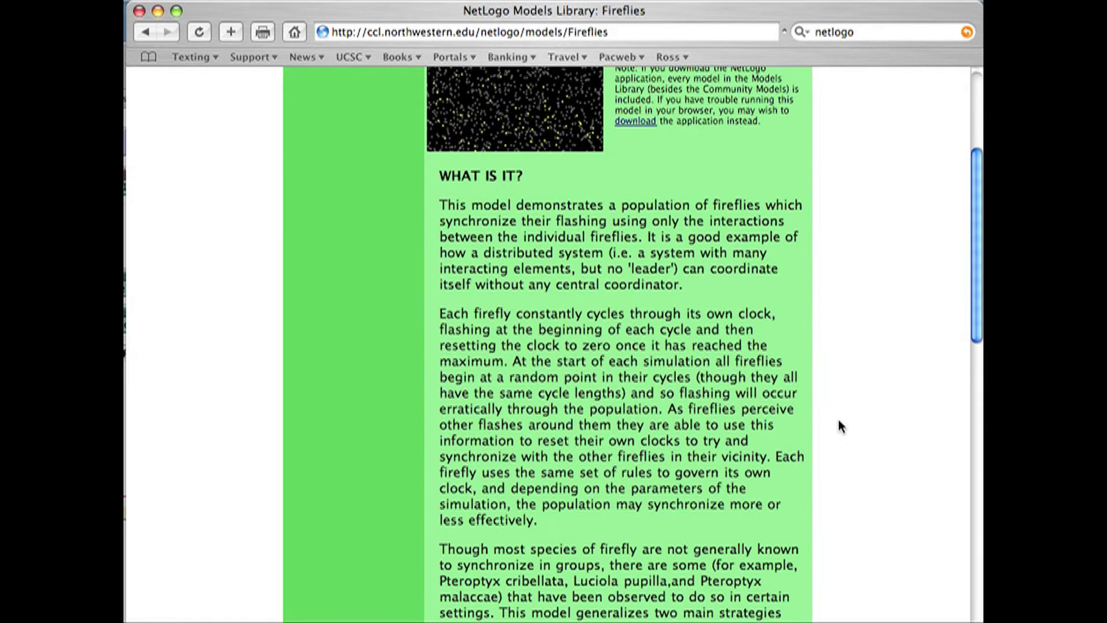
scroll(838, 424, down, 2)
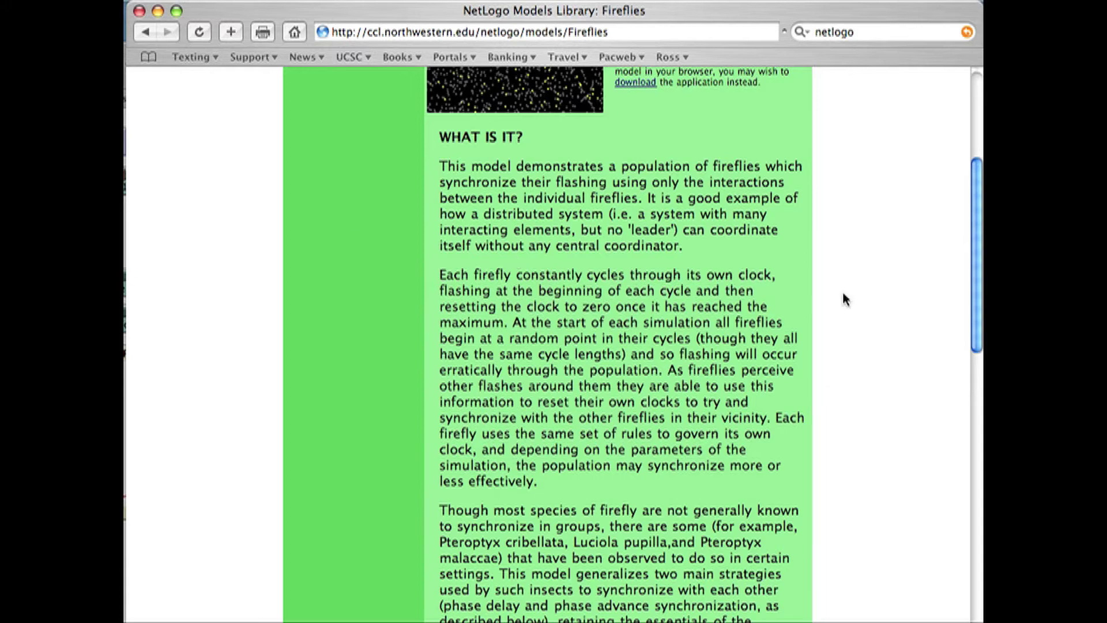
scroll(843, 298, up, 12)
scroll(885, 307, up, 4)
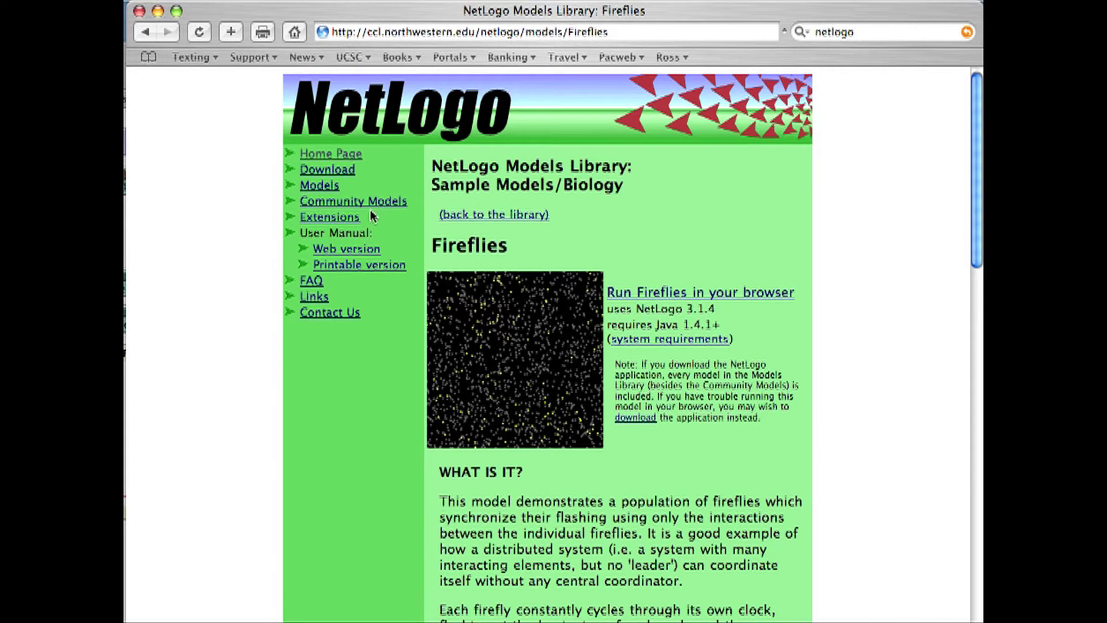
Return to the Models Library and open the Rabbits Grass Weeds model page.
click(150, 32)
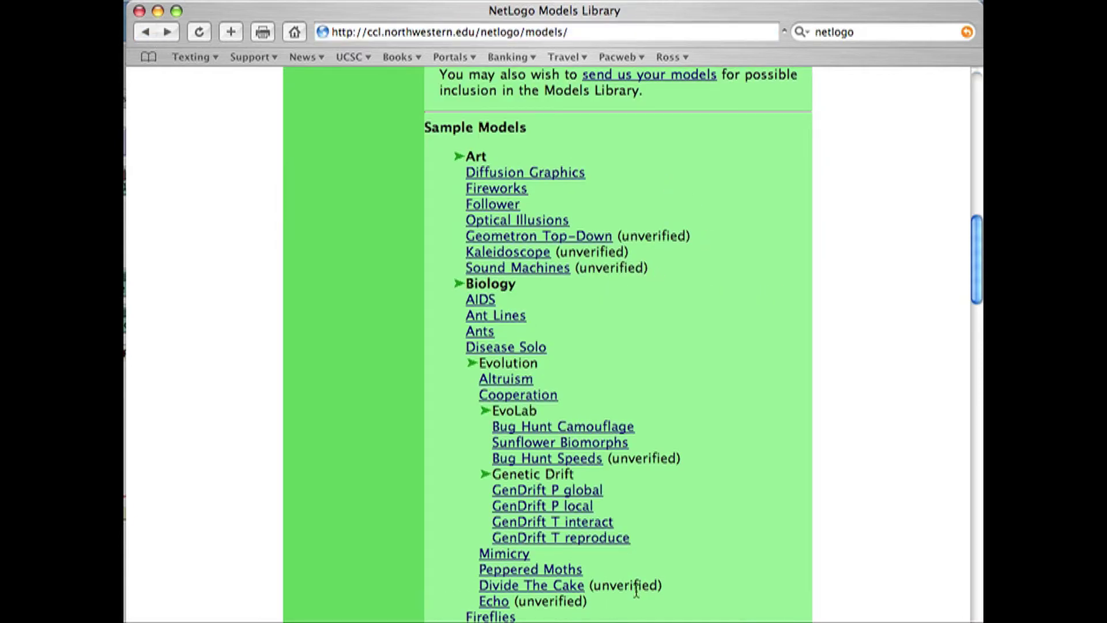
scroll(669, 616, down, 1)
scroll(672, 614, down, 1)
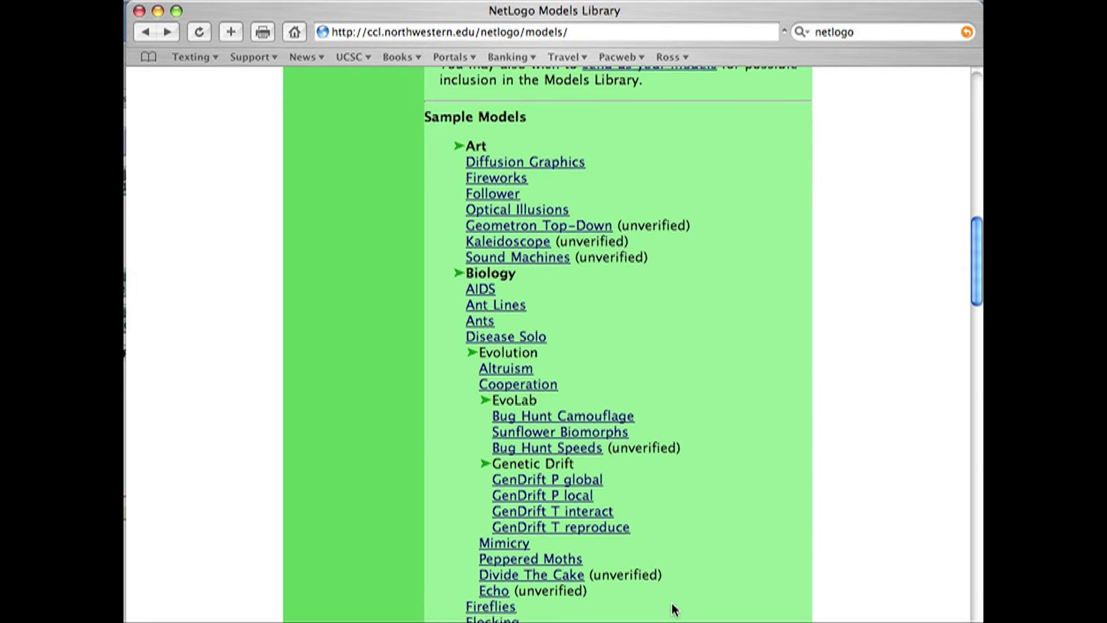
scroll(673, 612, down, 1)
scroll(672, 611, down, 1)
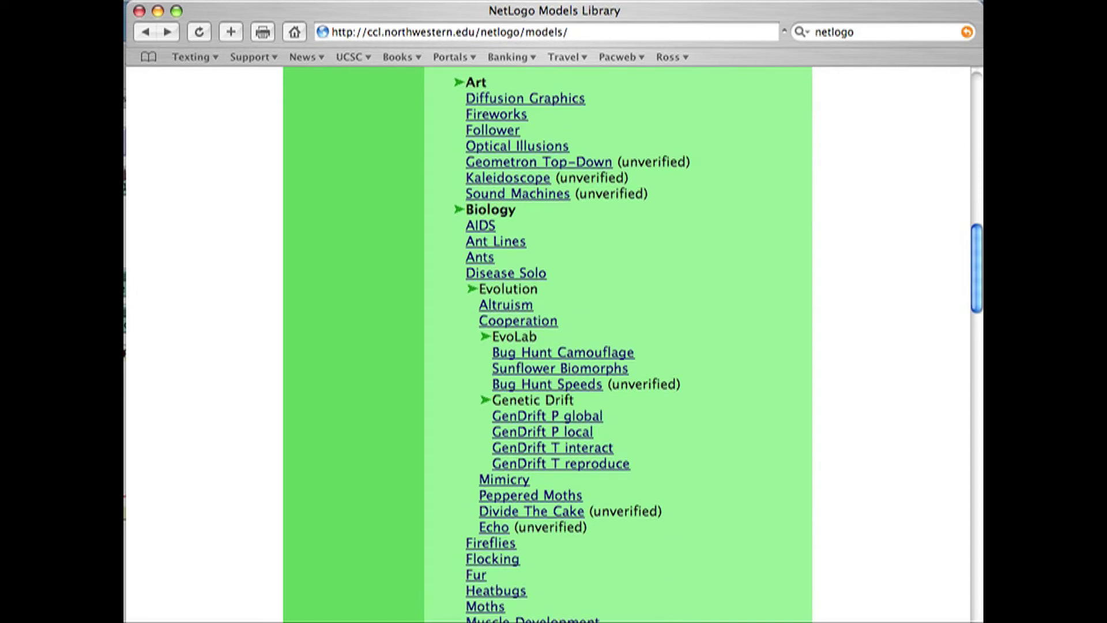
click(519, 621)
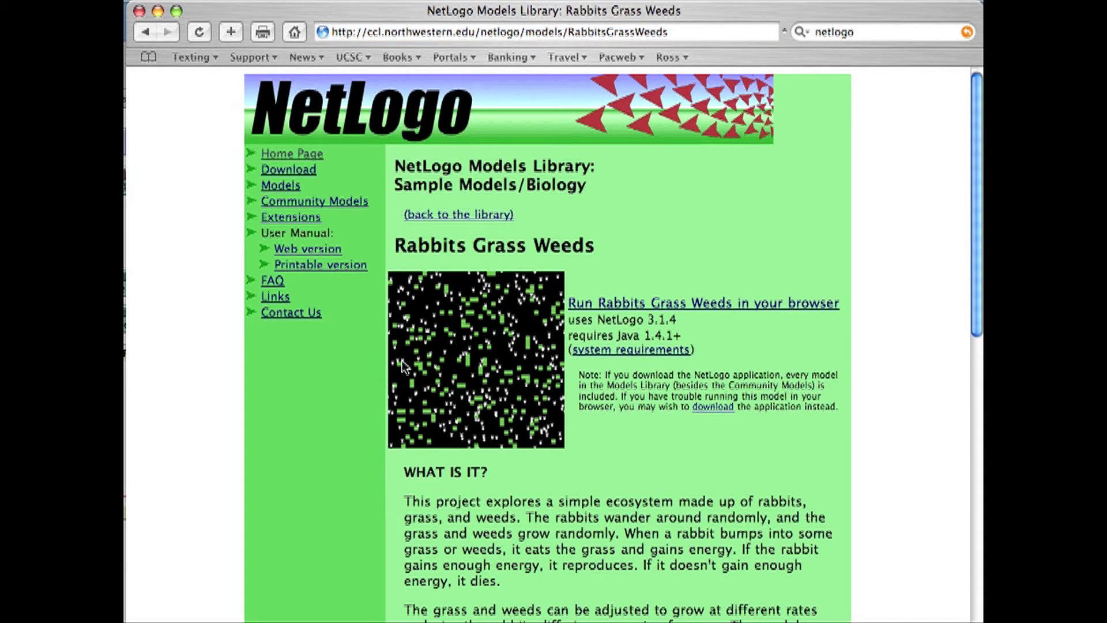
scroll(692, 373, down, 1)
scroll(713, 402, down, 2)
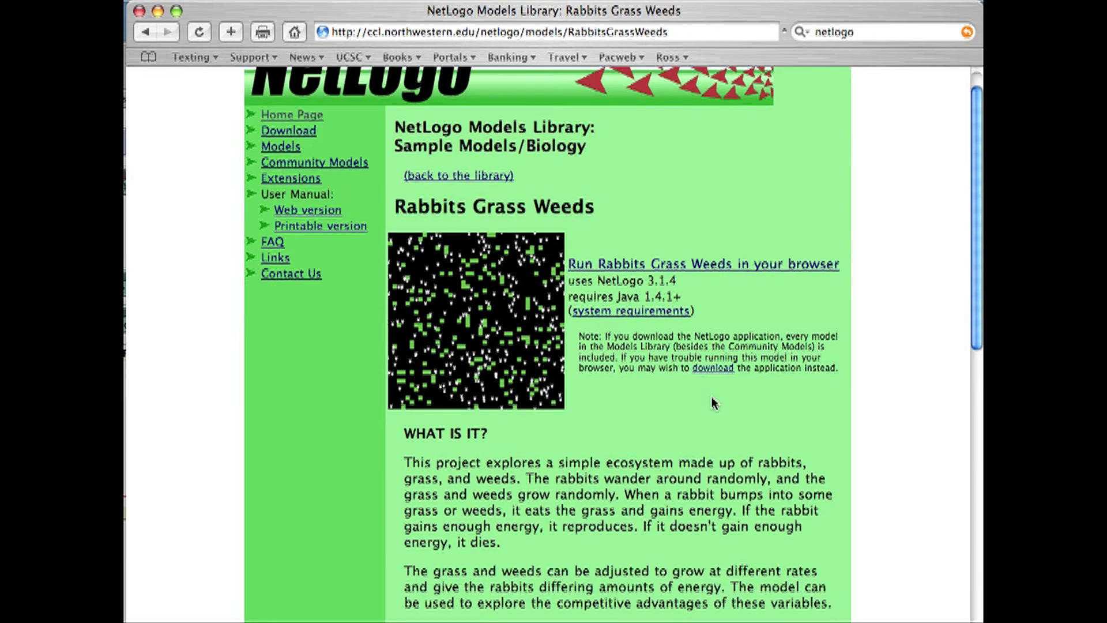
scroll(712, 402, down, 2)
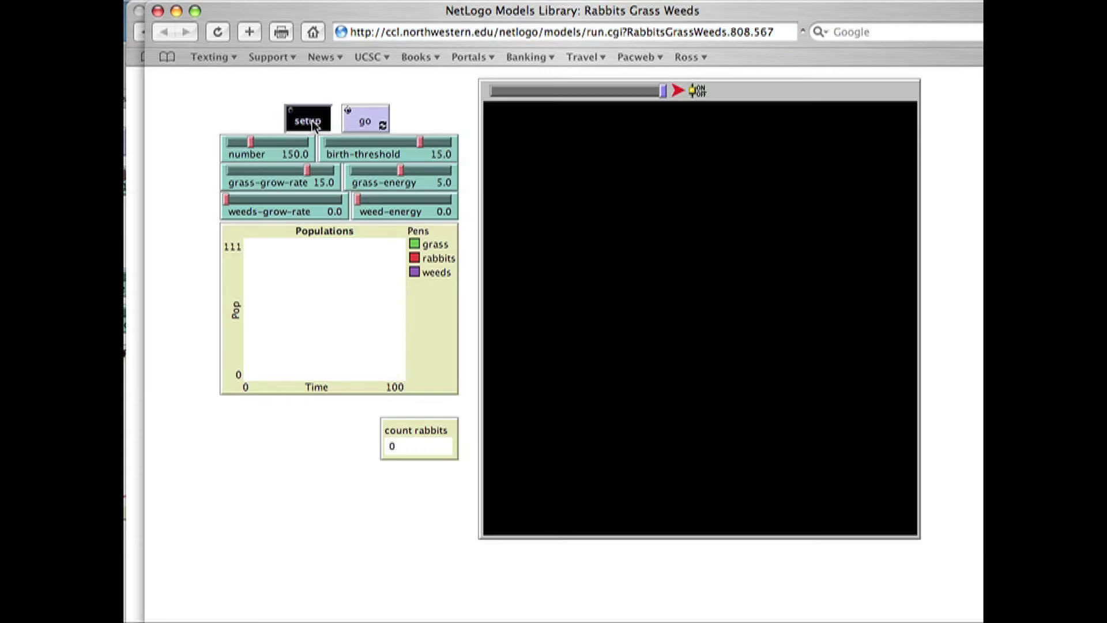
Run Rabbits Grass Weeds to about 100 ticks, reaching 258 rabbits, and read values off the Populations plot.
click(364, 122)
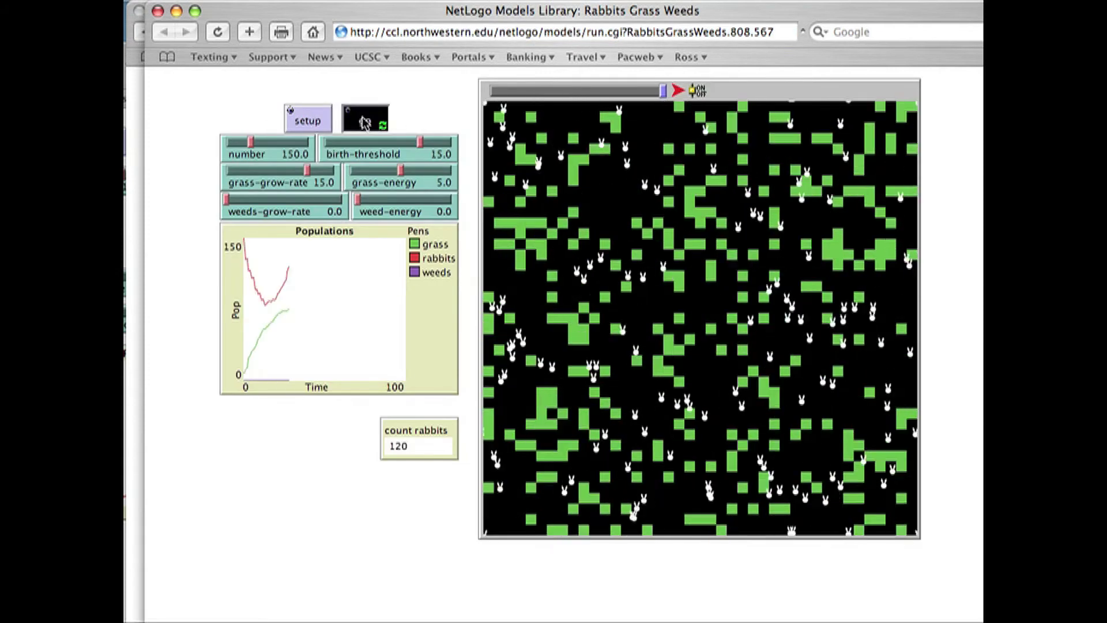
click(364, 121)
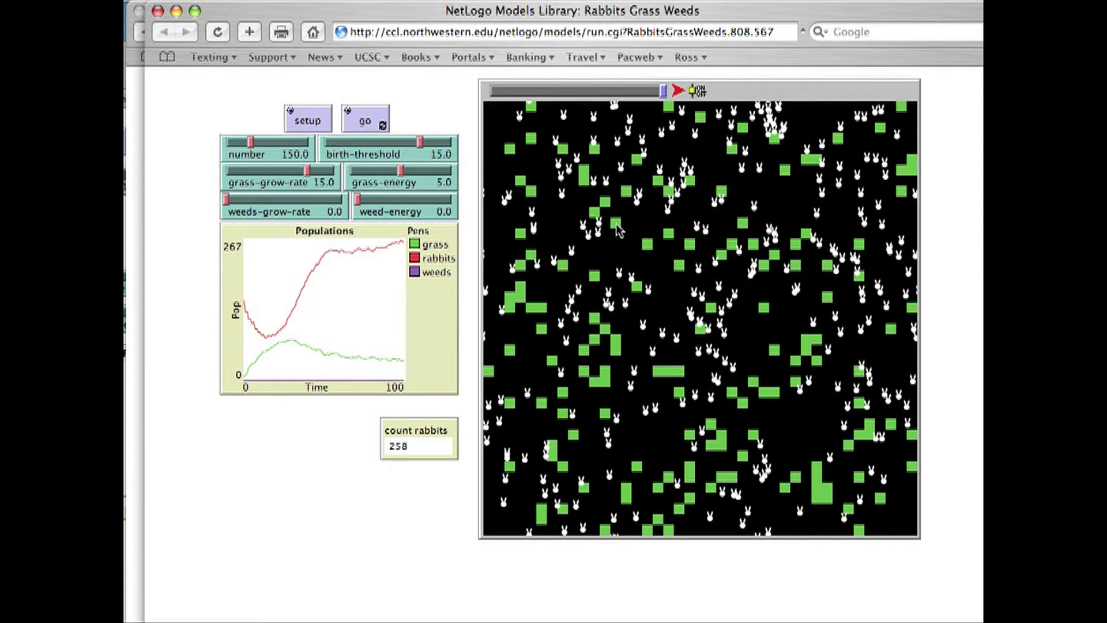
mouse_move(355, 288)
mouse_down()
mouse_move(359, 277)
mouse_move(320, 270)
mouse_up()
drag(232, 387, 318, 254)
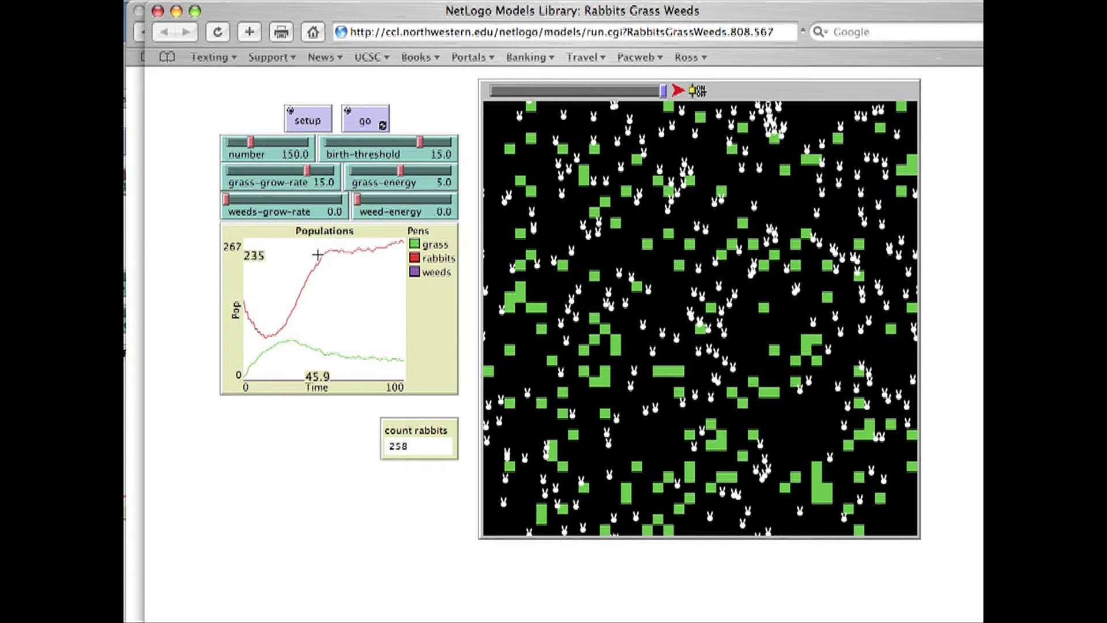
mouse_move(318, 254)
mouse_down()
mouse_move(414, 260)
mouse_move(348, 354)
mouse_move(400, 280)
mouse_move(245, 375)
mouse_up()
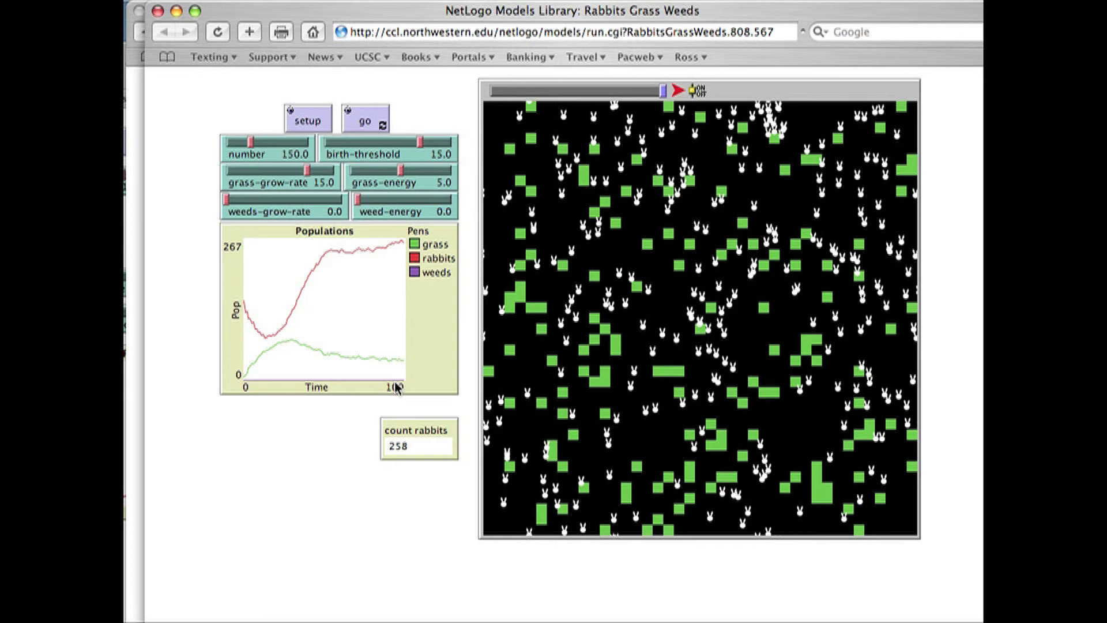
mouse_move(394, 386)
mouse_down()
mouse_move(395, 246)
mouse_move(376, 368)
mouse_move(289, 314)
mouse_move(308, 247)
mouse_move(382, 113)
mouse_up()
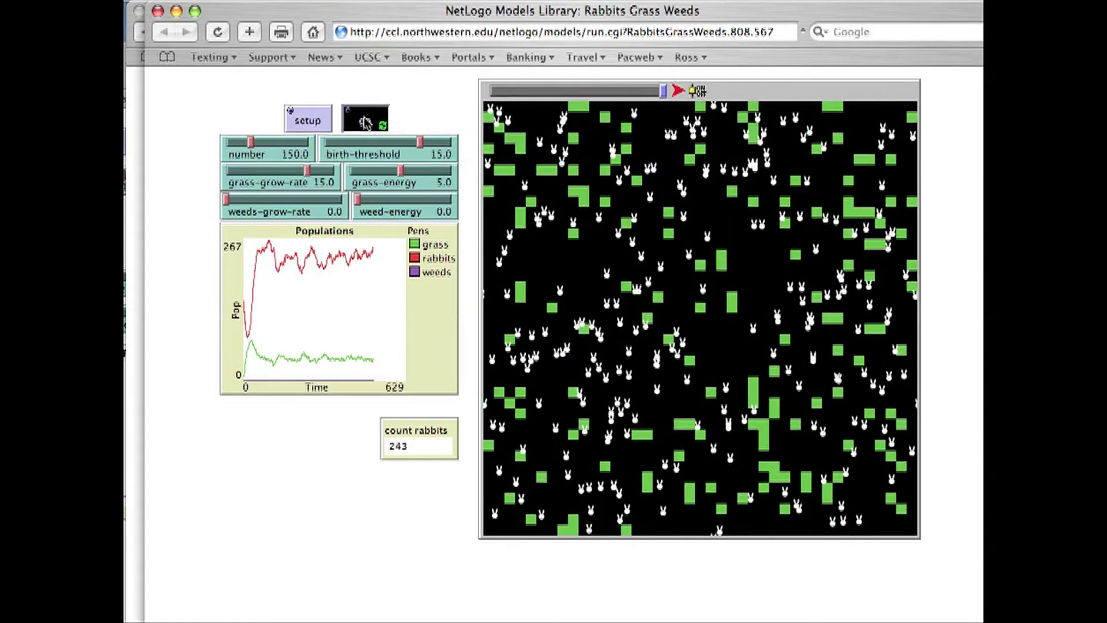
Stop the run at about 629 ticks with 234 rabbits and read the oscillating curves on the plot.
click(363, 122)
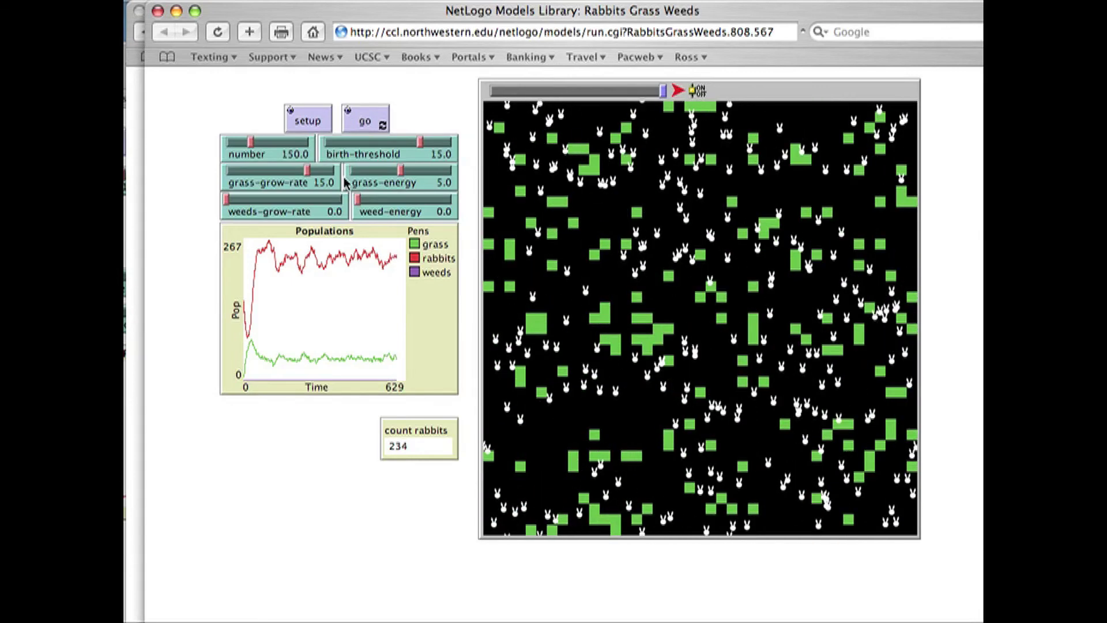
mouse_move(381, 289)
mouse_down()
mouse_move(277, 246)
mouse_move(297, 271)
mouse_move(277, 219)
mouse_up()
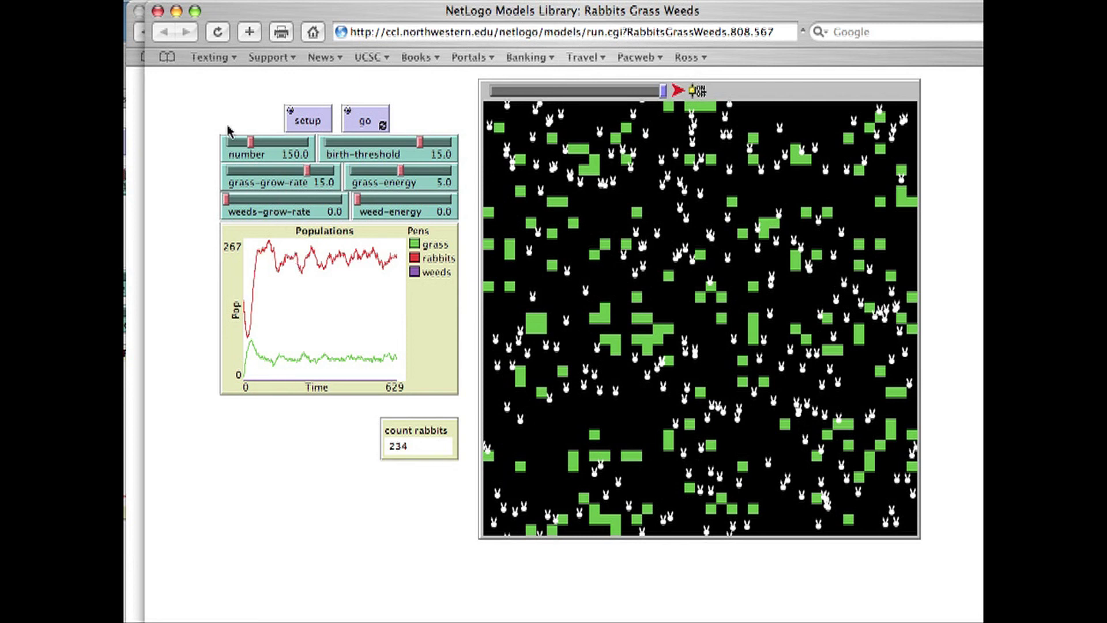